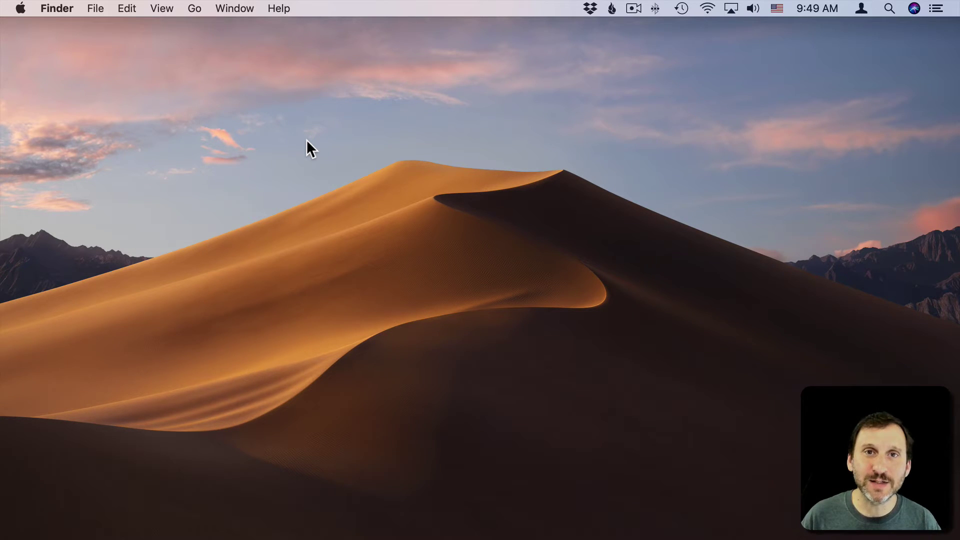
Open System Preferences from the Apple menu and go to the Sound pane
{"action": "left_click", "coordinate": [21, 8]}
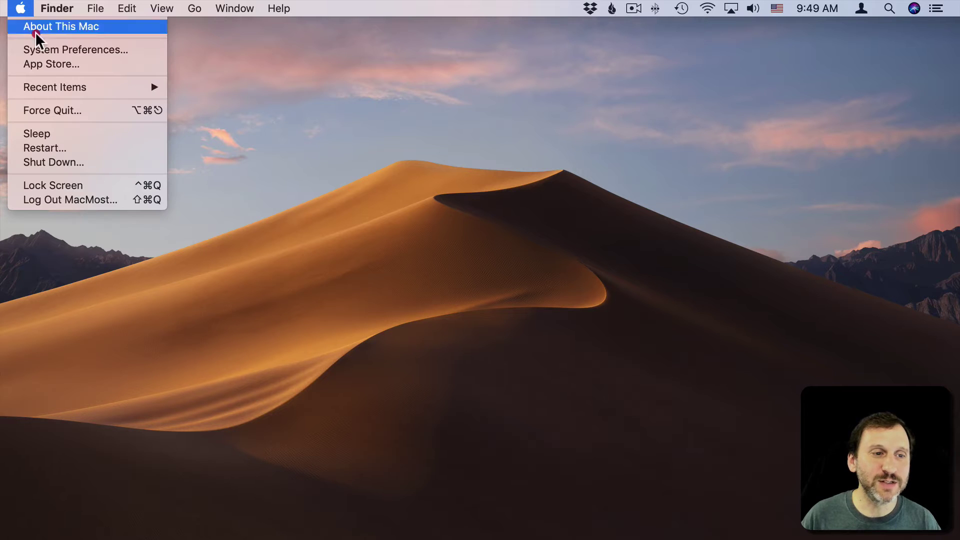
{"action": "left_click", "coordinate": [40, 50]}
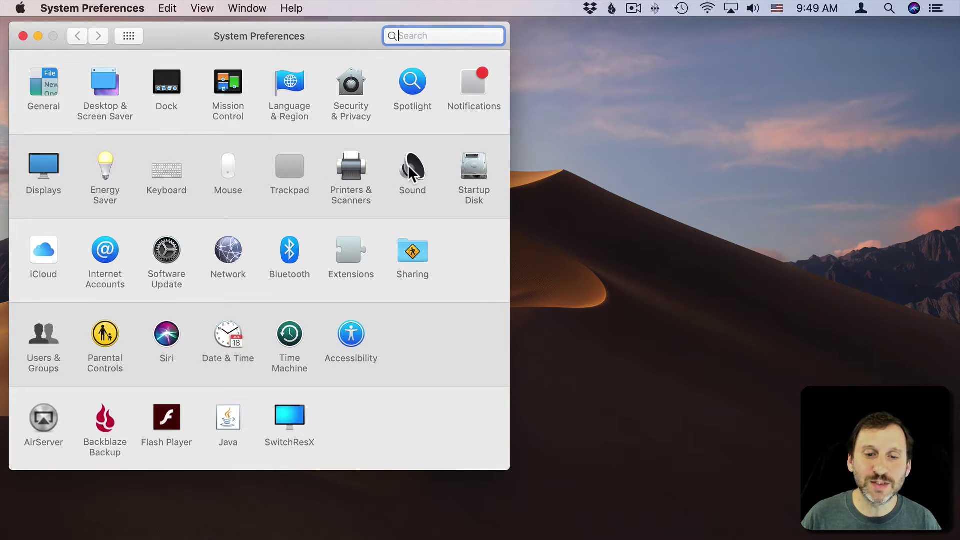
{"action": "left_click", "coordinate": [414, 171]}
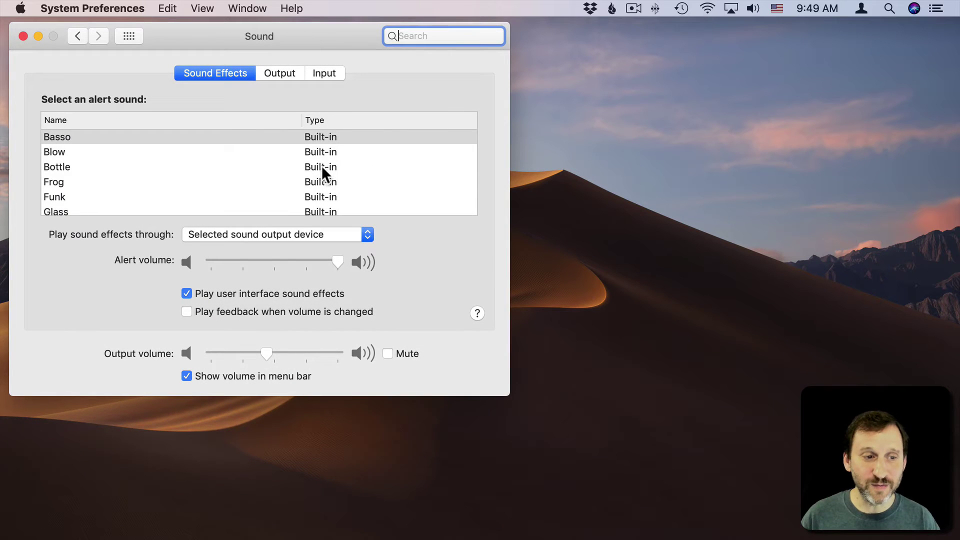
Show the Input tab with Blue Snowball's input volume and live level meter
{"action": "left_click", "coordinate": [325, 73]}
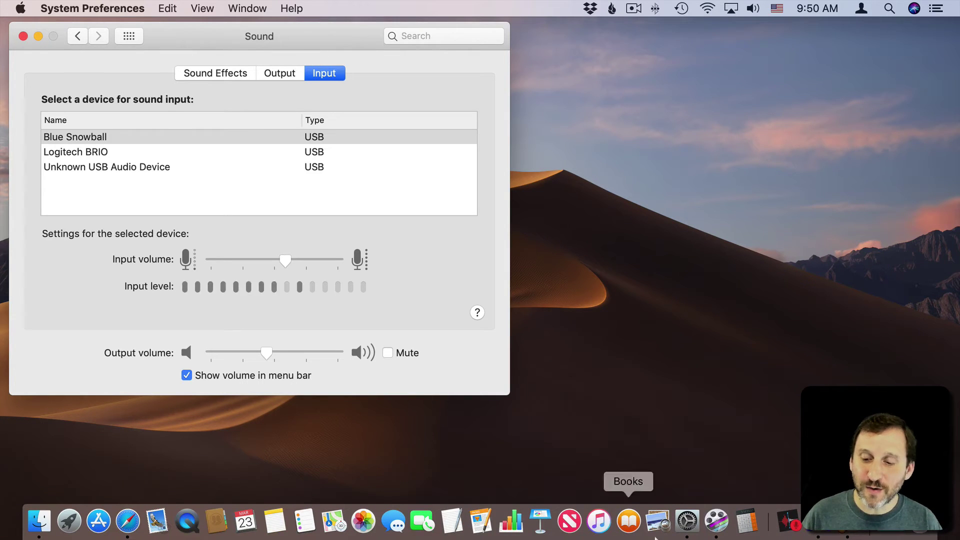
{"action": "mouse_move", "coordinate": [819, 532]}
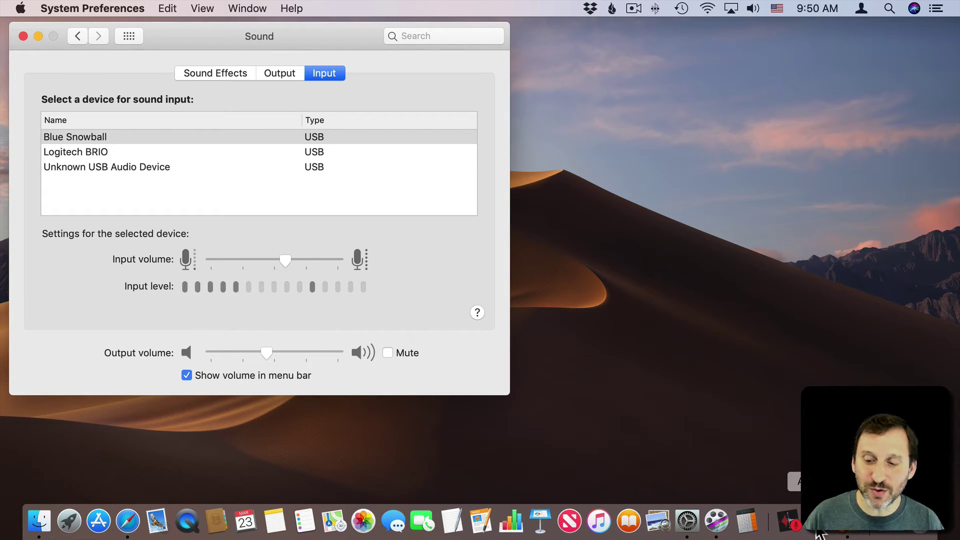
In Audacity, set the recording volume to about 0.69 and place playback at 9.28 s
{"action": "left_click", "coordinate": [820, 526]}
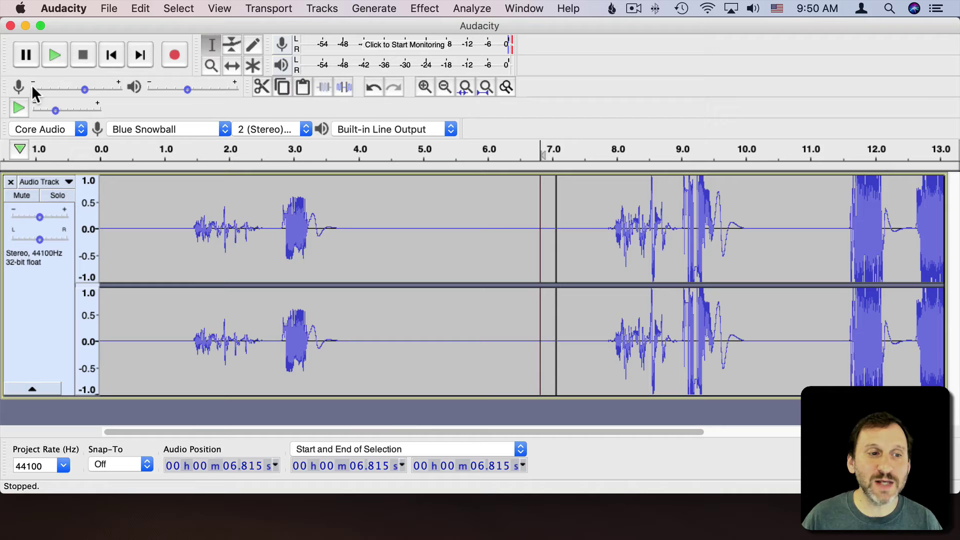
{"action": "left_click_drag", "start_coordinate": [84, 89], "coordinate": [85, 91]}
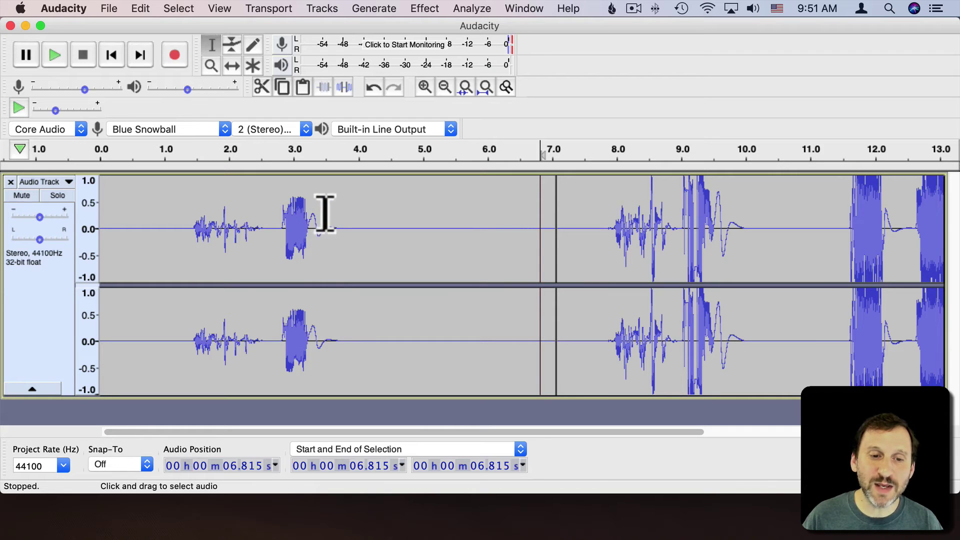
{"action": "scroll", "coordinate": [698, 247], "scroll_direction": "right", "scroll_amount": 5}
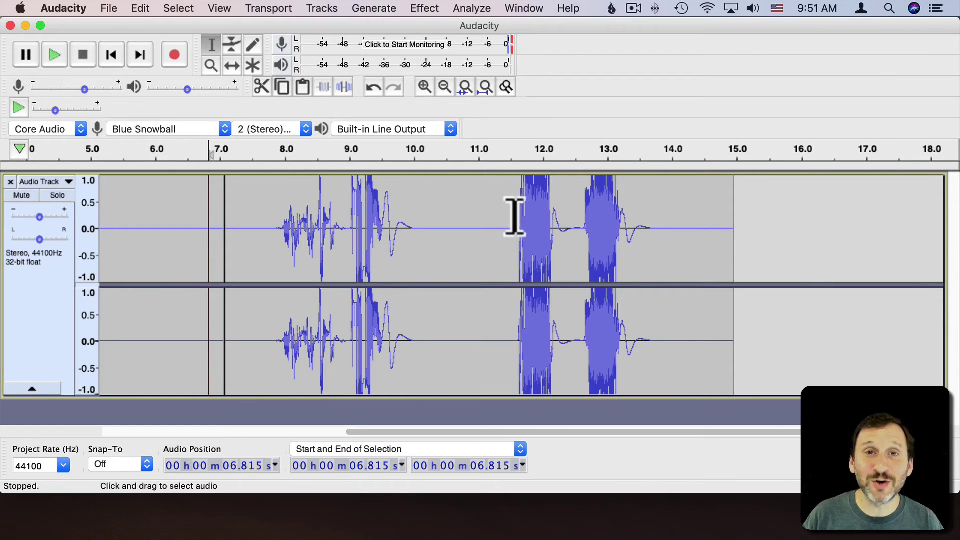
{"action": "left_click", "coordinate": [367, 225]}
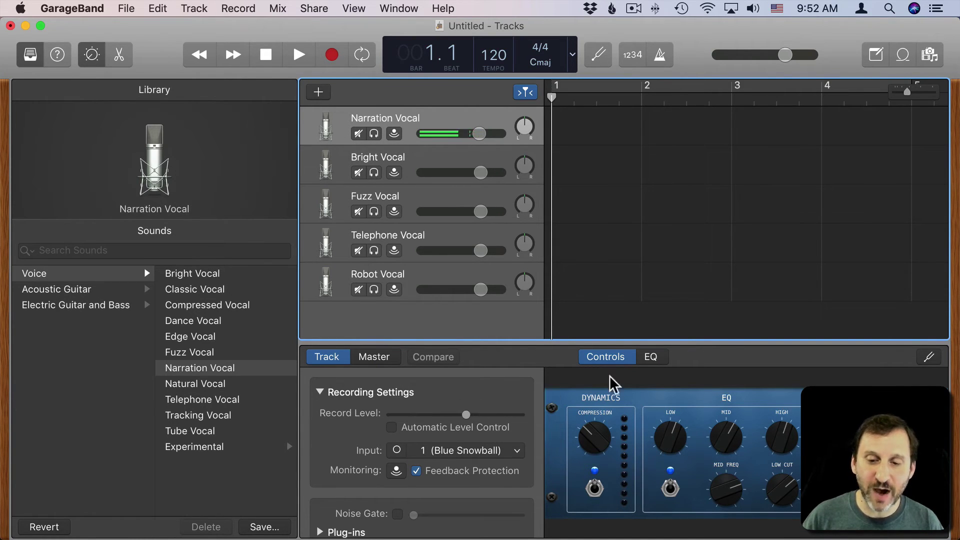
Set the Narration Vocal record level to around midway, then quit GarageBand
{"action": "mouse_move", "coordinate": [465, 415]}
{"action": "left_mouse_down"}
{"action": "mouse_move", "coordinate": [418, 418]}
{"action": "mouse_move", "coordinate": [502, 418]}
{"action": "left_mouse_up"}
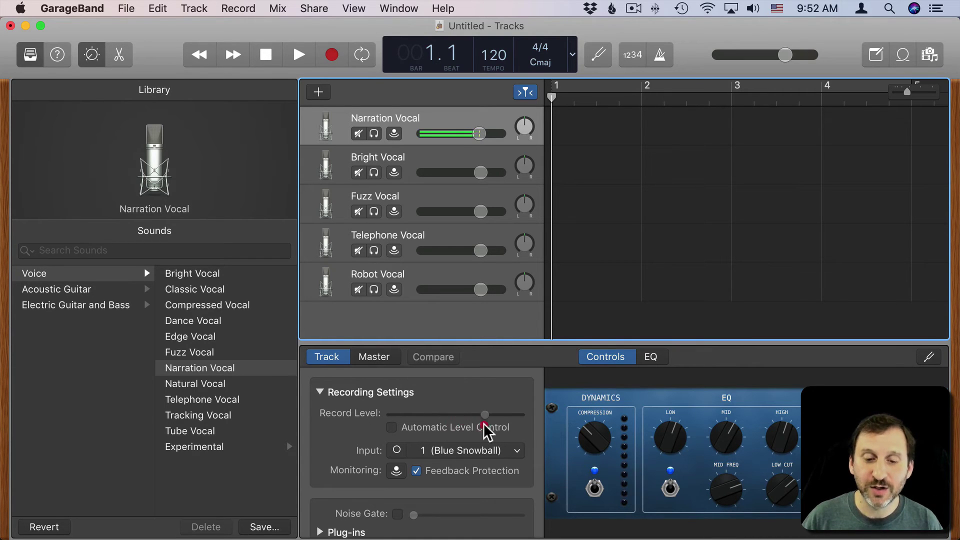
{"action": "left_click_drag", "start_coordinate": [447, 415], "coordinate": [459, 414]}
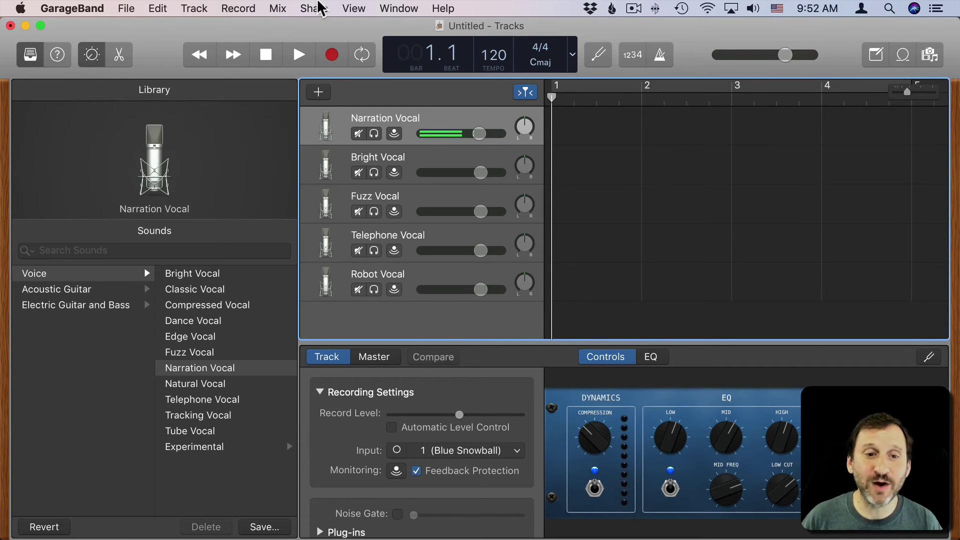
{"action": "key", "text": "super+q"}
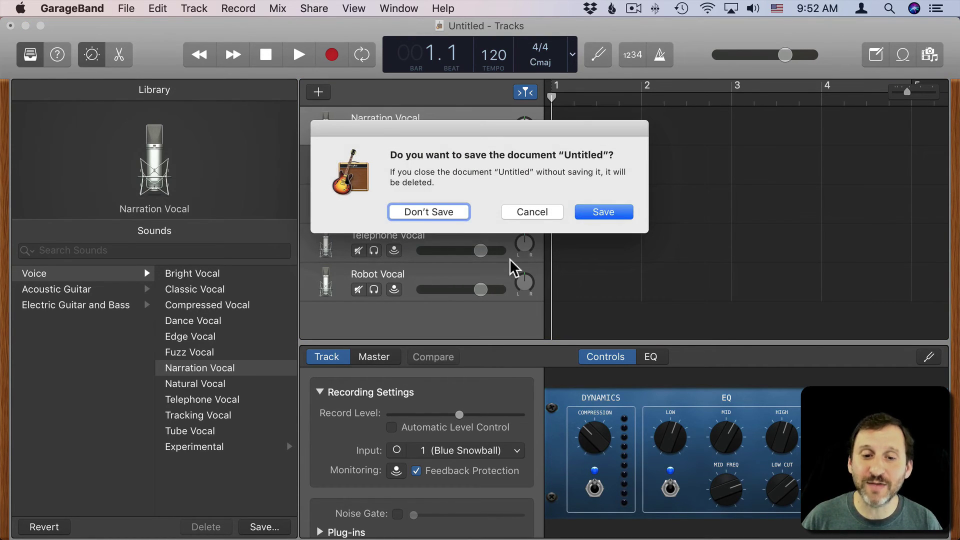
Discard the Untitled GarageBand project and launch Voice Memos via Spotlight
{"action": "left_click", "coordinate": [428, 211]}
{"action": "key", "text": "super+space"}
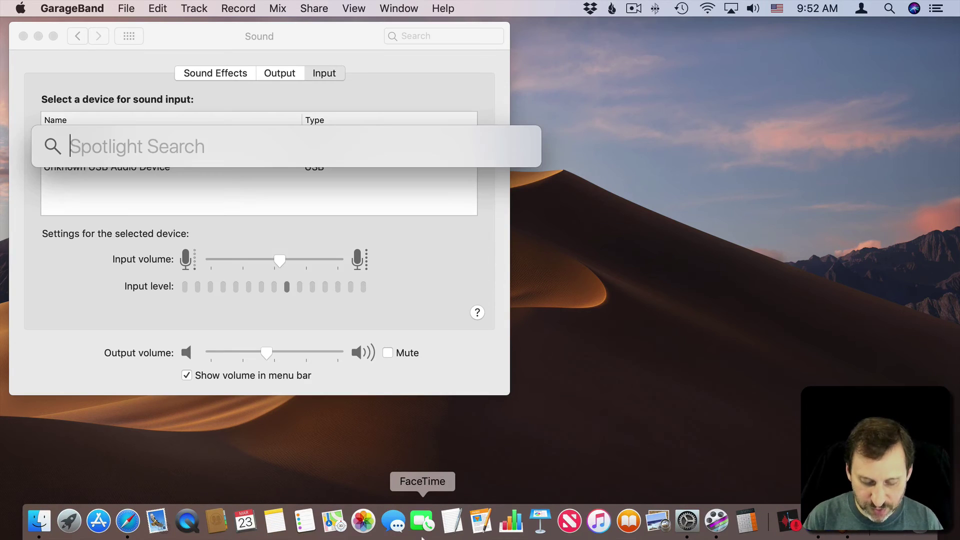
{"action": "type", "text": "vo"}
{"action": "key", "text": "Escape"}
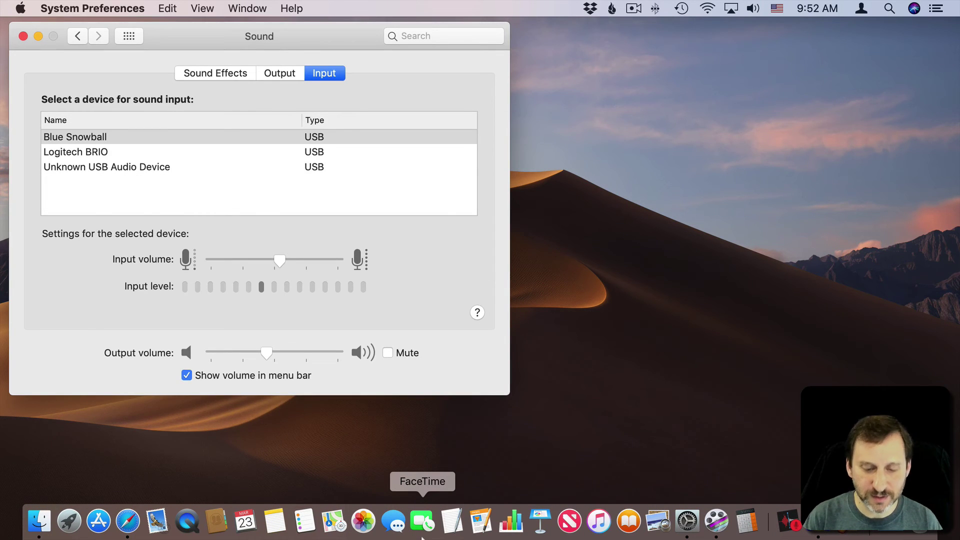
{"action": "key", "text": "super+space"}
{"action": "key", "text": "Return"}
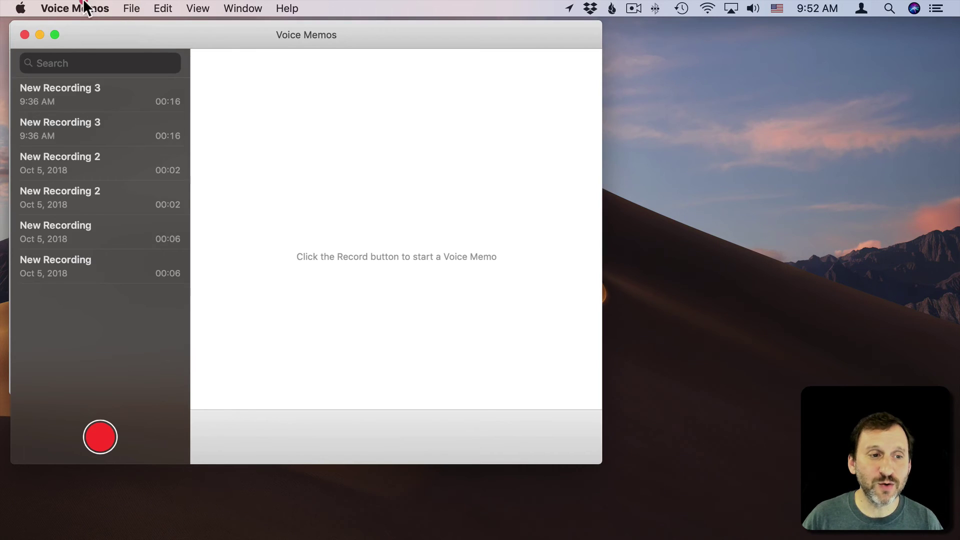
Check the Voice Memos preferences window and close it
{"action": "left_click", "coordinate": [76, 8]}
{"action": "left_click", "coordinate": [88, 48]}
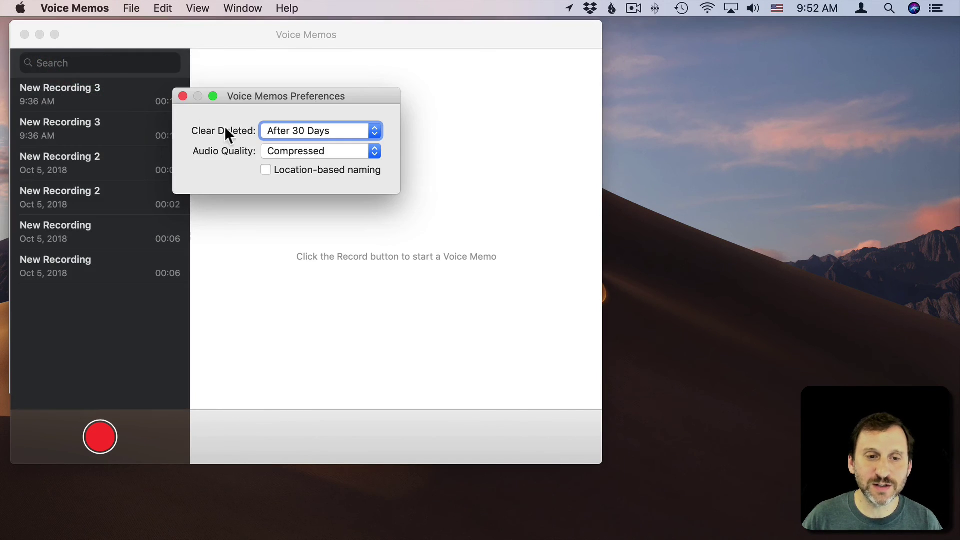
{"action": "left_click", "coordinate": [183, 98]}
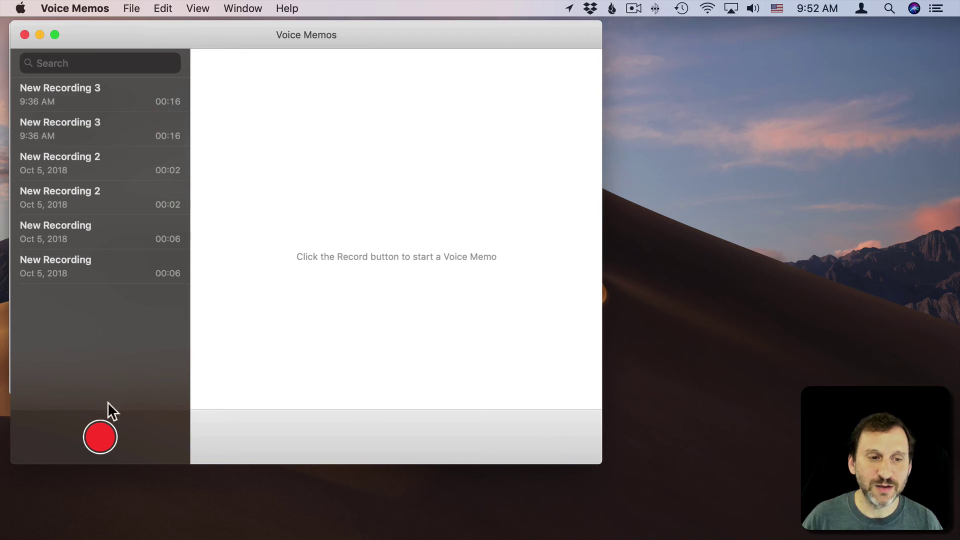